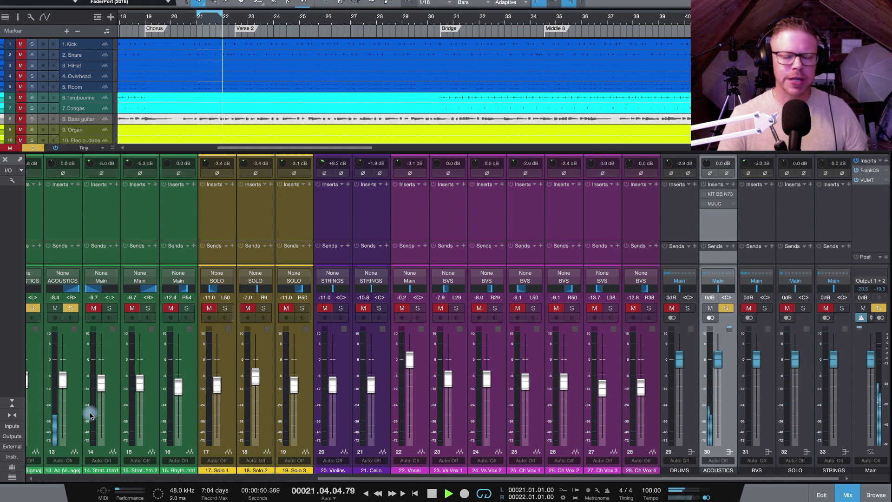
Take the ACOUSTICS bus out of solo and listen to it within the full mix
key(space)
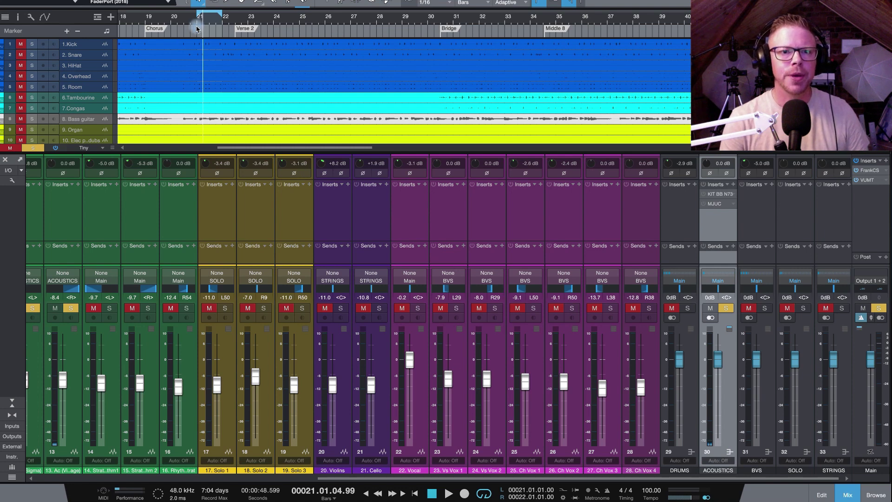
click(726, 308)
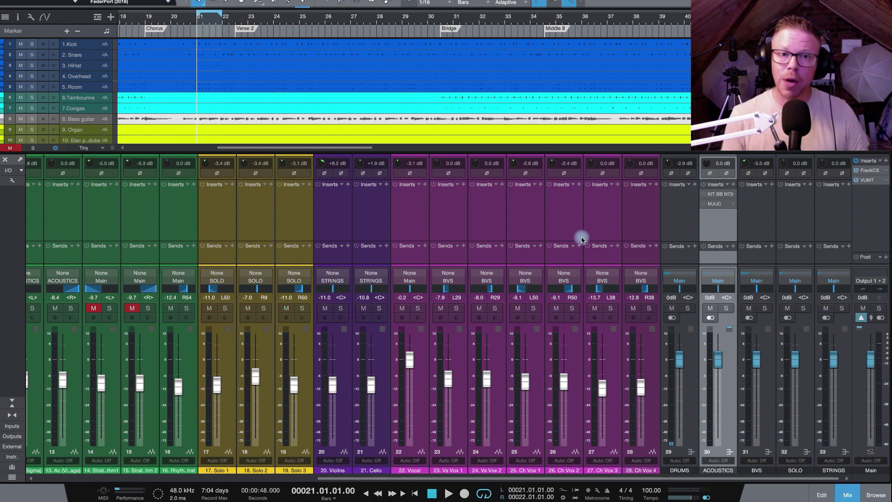
key(space)
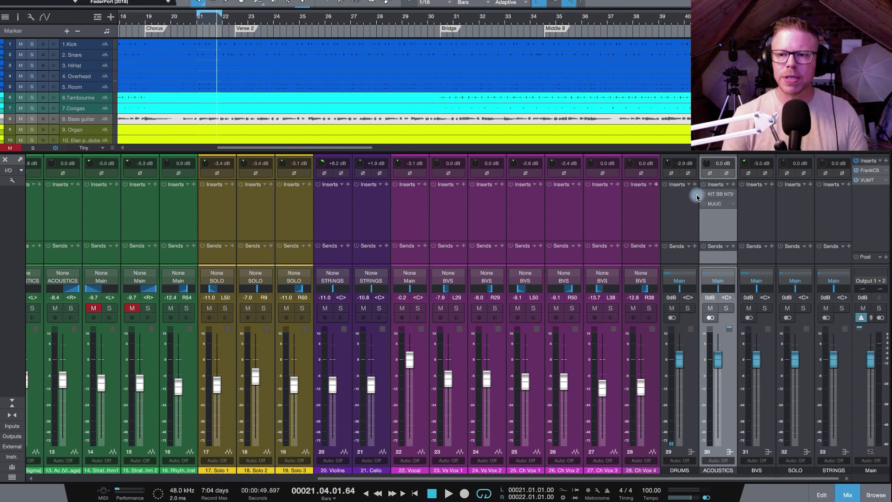
Open and activate the KIT BB N73 on the ACOUSTICS bus and play the bus in solo
click(716, 199)
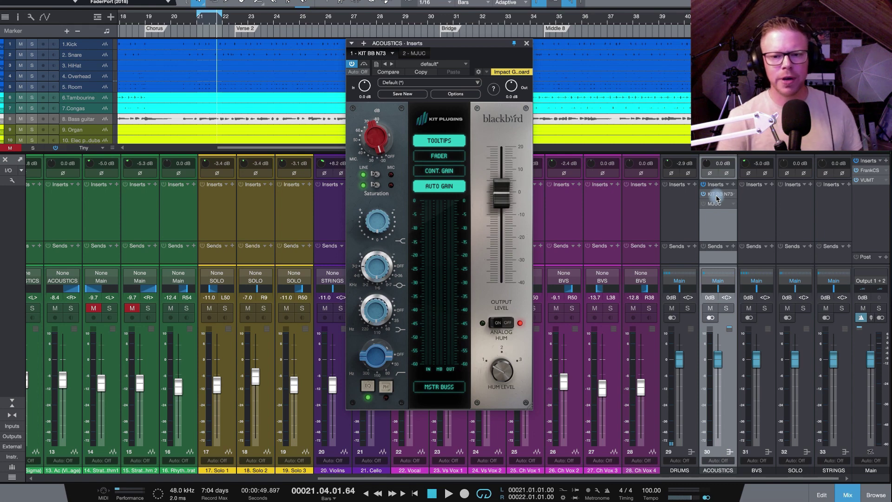
key(space)
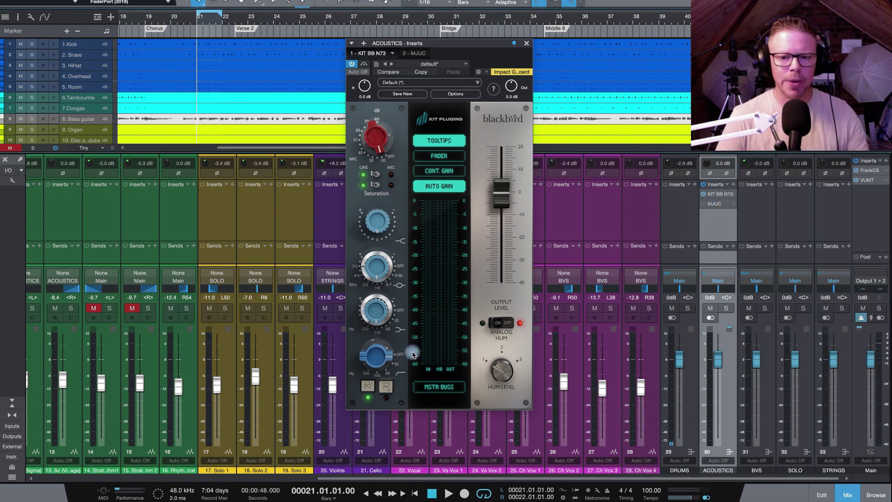
click(726, 308)
key(space)
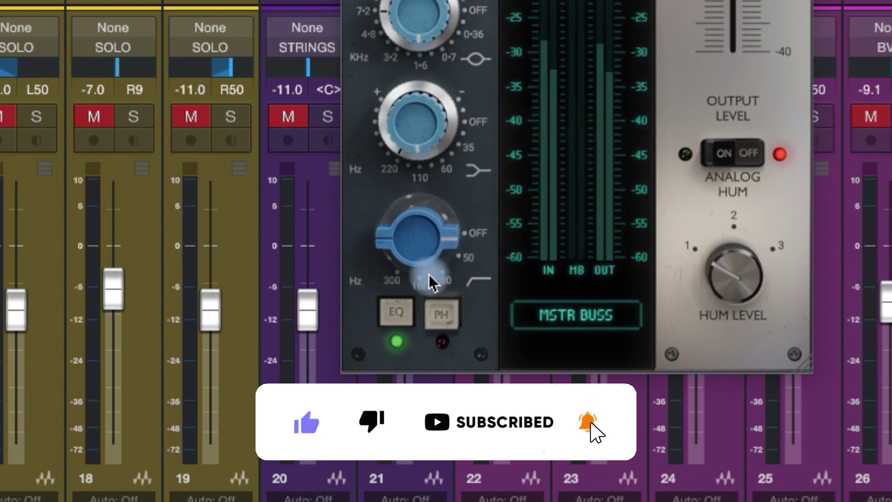
Set the N73's high-pass filter on the acoustics to 160 Hz during playback
drag(442, 278, 398, 285)
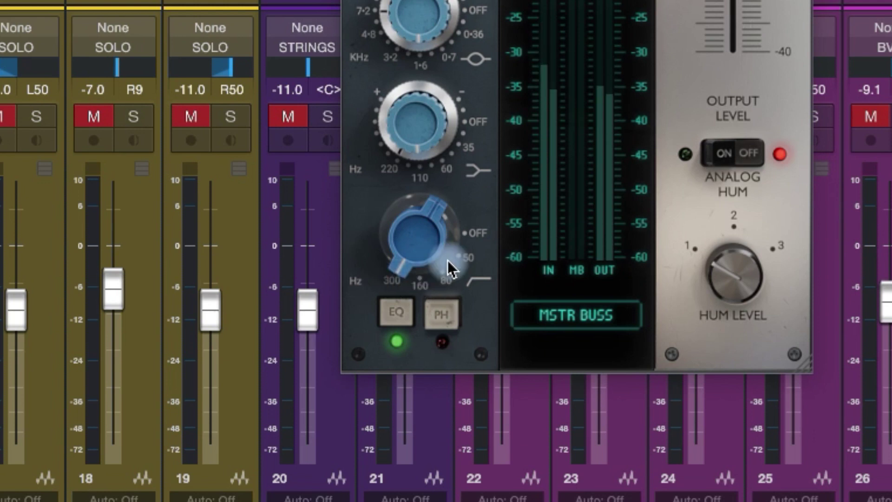
drag(419, 277, 428, 291)
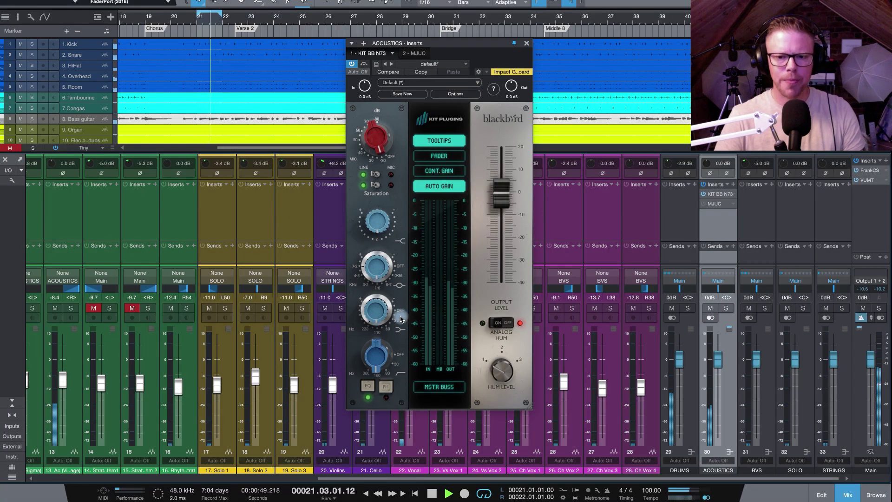
mouse_move(386, 373)
mouse_down()
mouse_move(393, 369)
mouse_move(378, 377)
mouse_move(389, 367)
mouse_move(398, 381)
mouse_up()
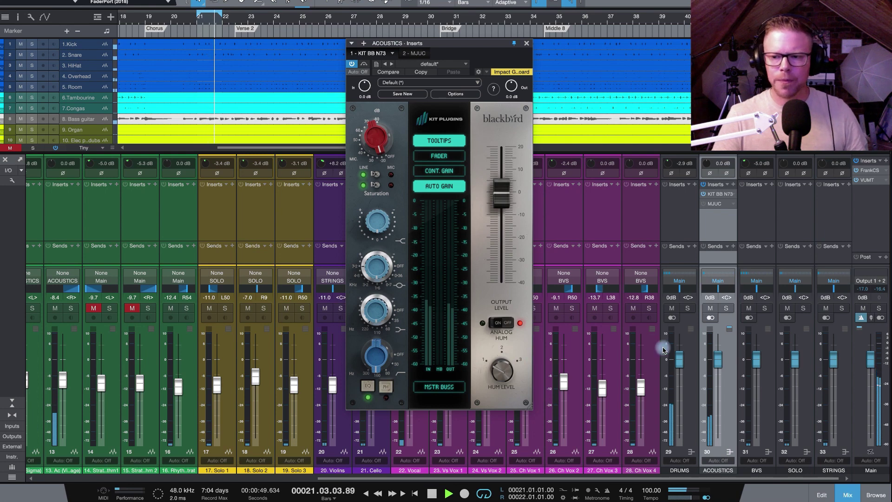
Solo the ACOUSTICS bus and try boosting the 220 Hz low band to 7.3 dB
click(725, 308)
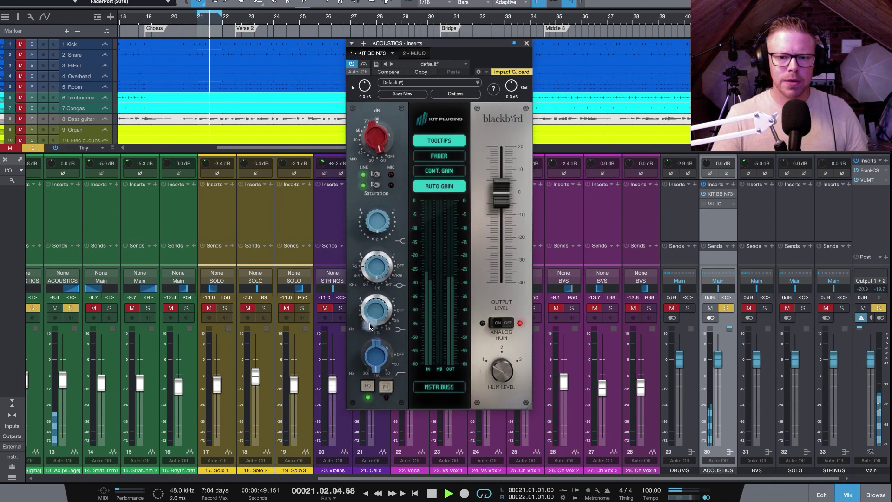
drag(372, 327, 370, 295)
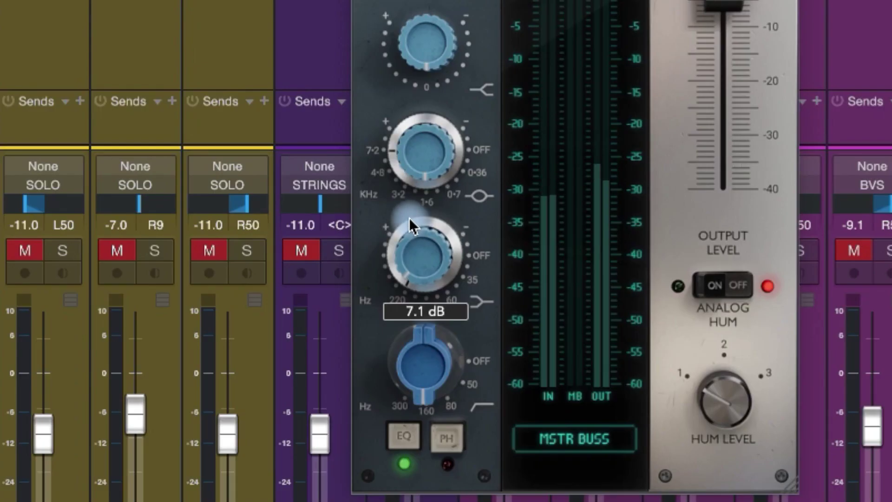
drag(408, 218, 407, 216)
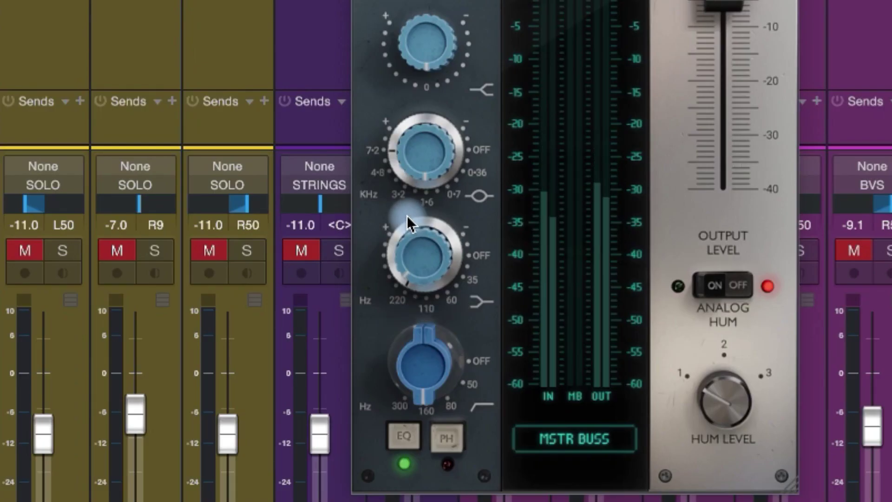
mouse_move(428, 268)
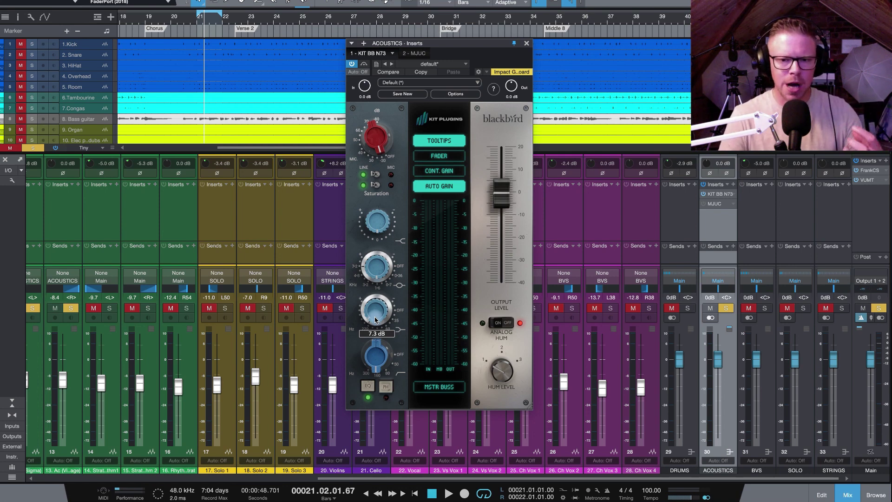
Unsolo the ACOUSTICS bus and lower the low band gain to -1.5 dB while the full mix plays
click(727, 308)
key(space)
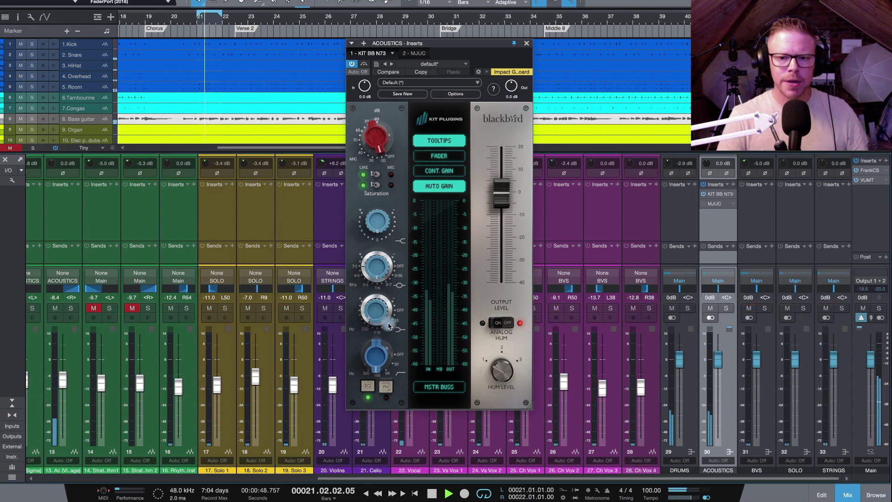
drag(372, 325, 377, 346)
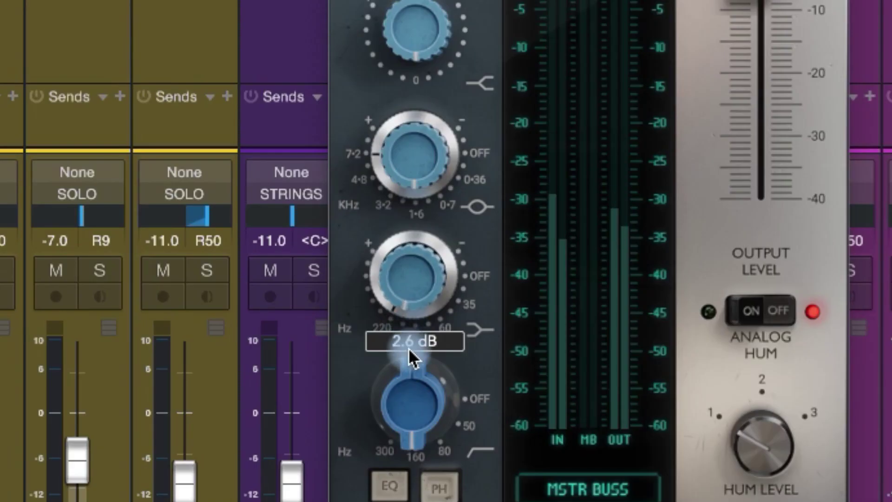
drag(412, 370, 416, 386)
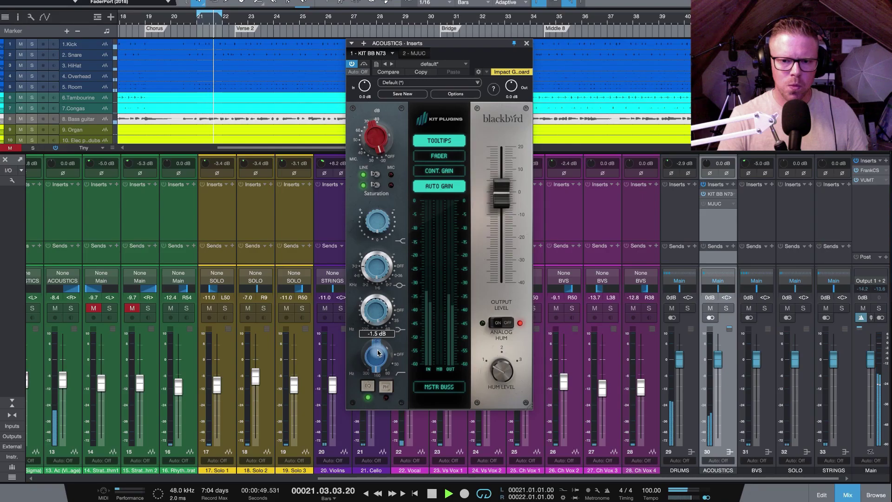
mouse_move(379, 311)
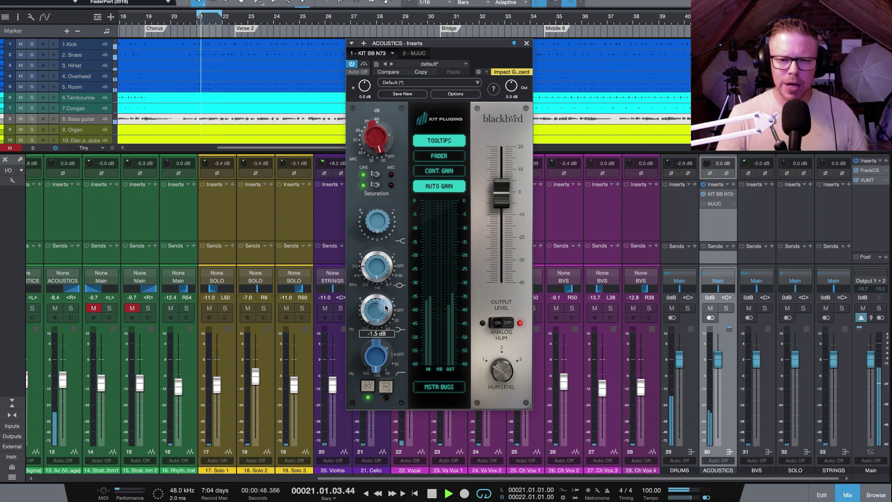
Compare the soloed ACOUSTICS bus with the N73's EQ section off and on
click(726, 309)
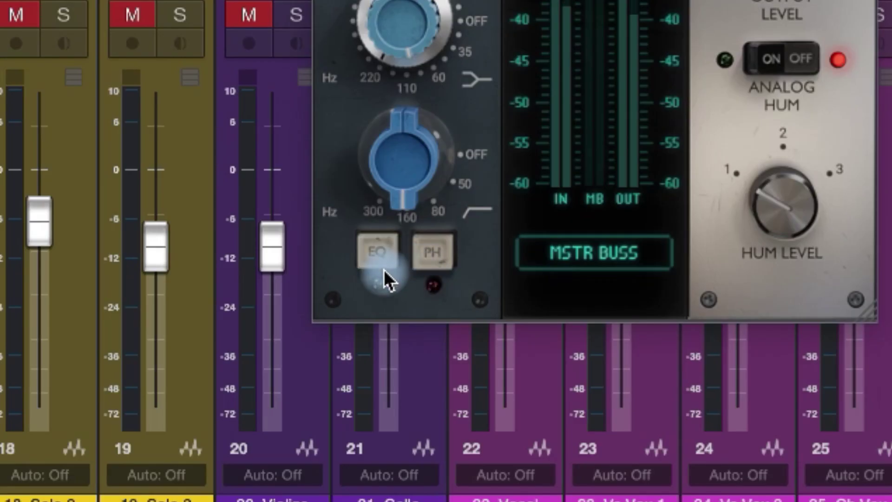
click(382, 265)
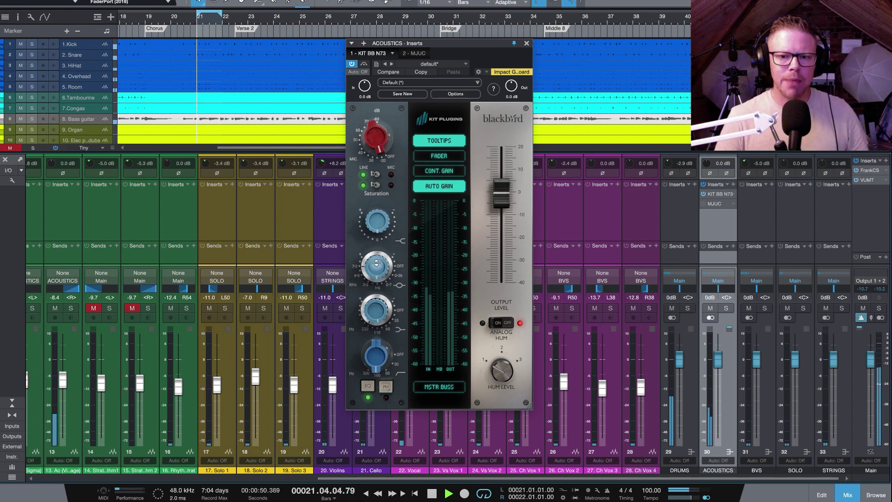
key(space)
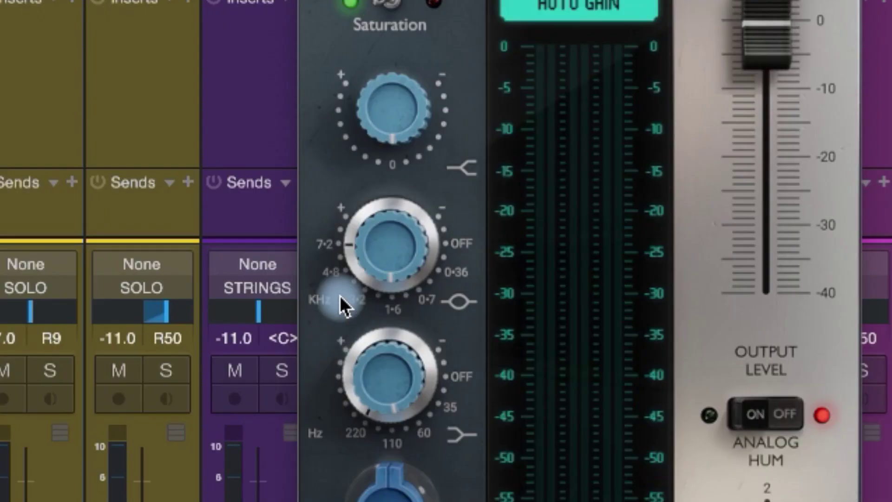
Raise the 7.2 kHz mid band gain during playback and bring it back to a slight boost
key(space)
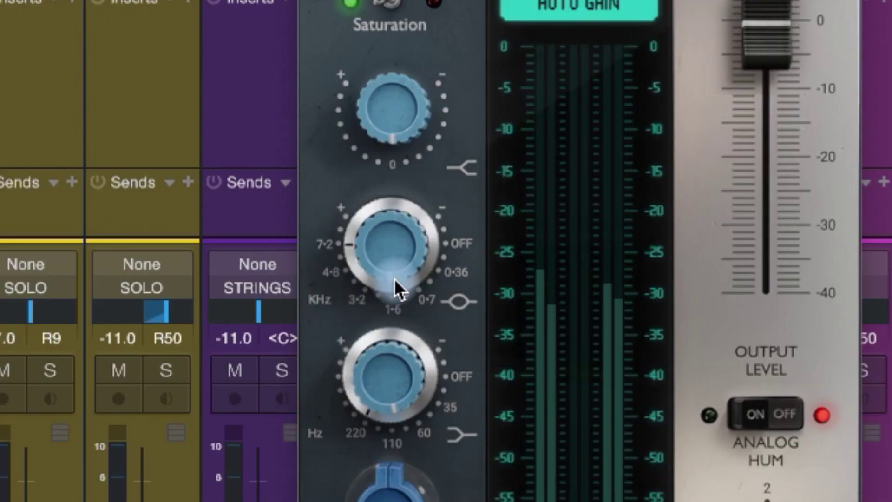
mouse_move(398, 285)
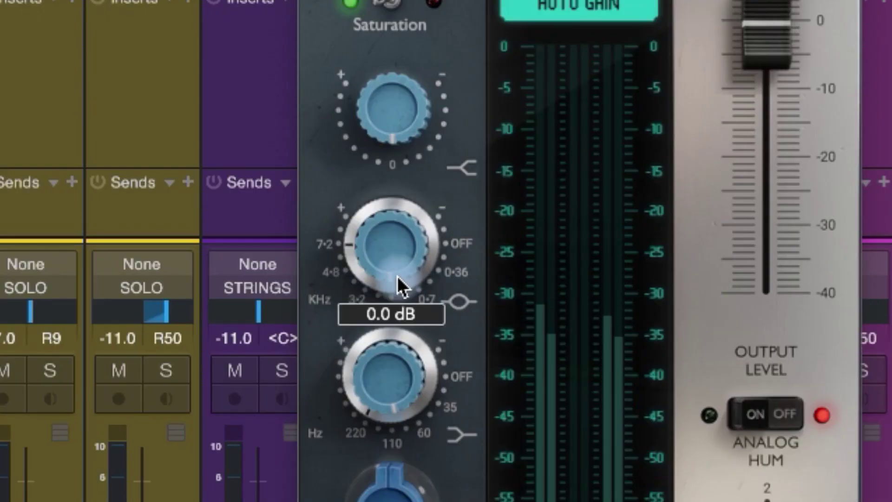
drag(395, 276, 370, 153)
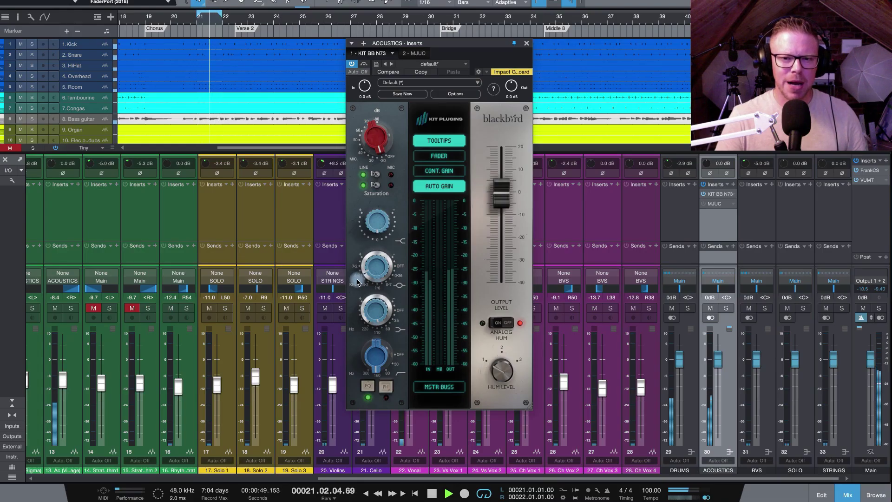
drag(360, 271, 371, 304)
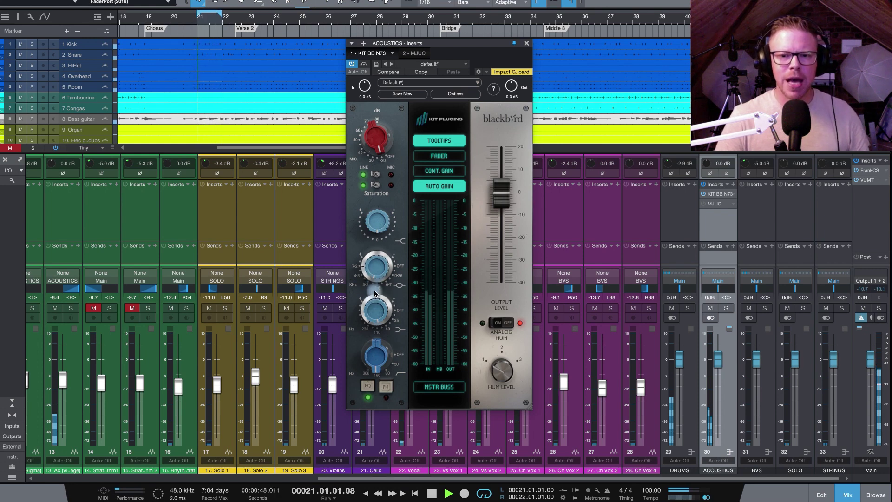
key(space)
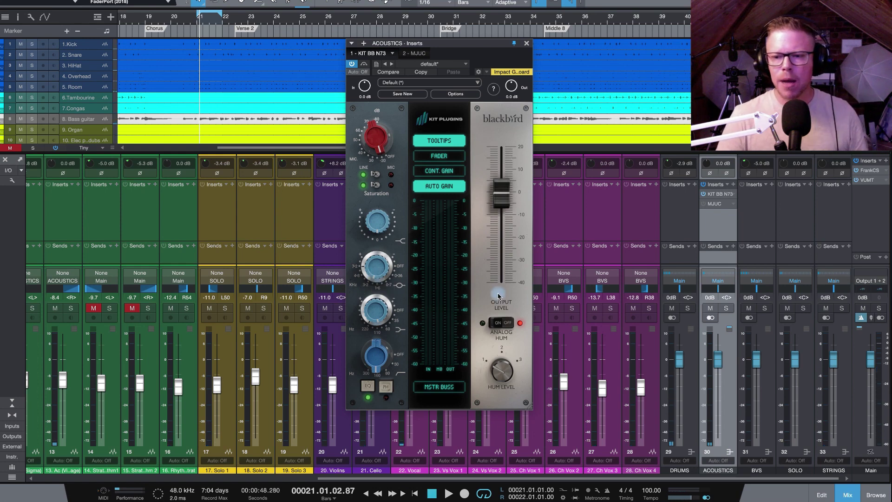
Audition the ACOUSTICS bus in solo with the N73 bypassed and active, and return to the full mix
click(726, 308)
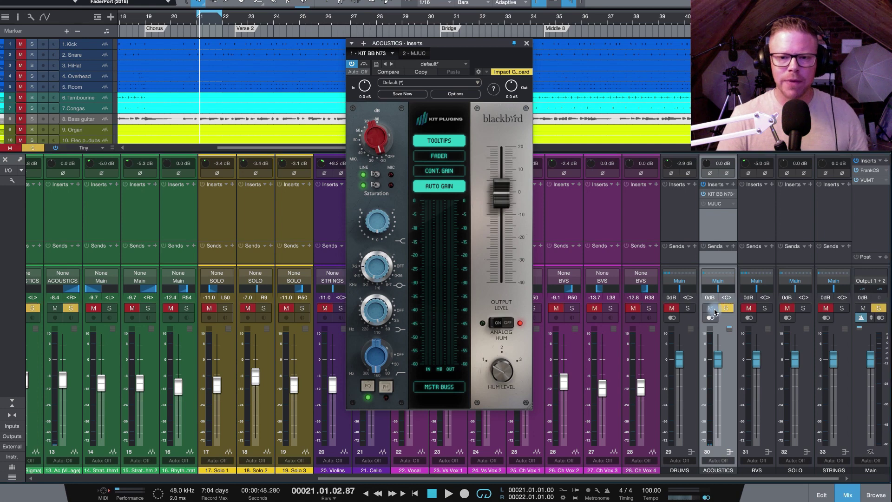
key(space)
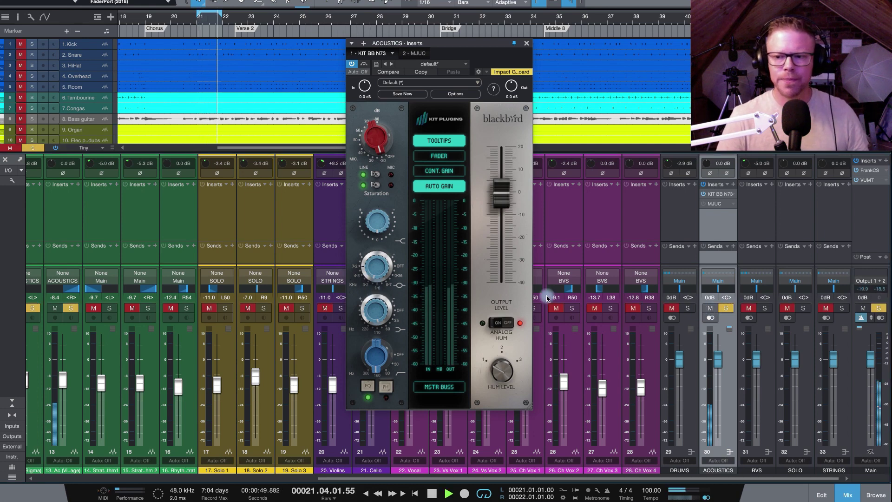
click(352, 64)
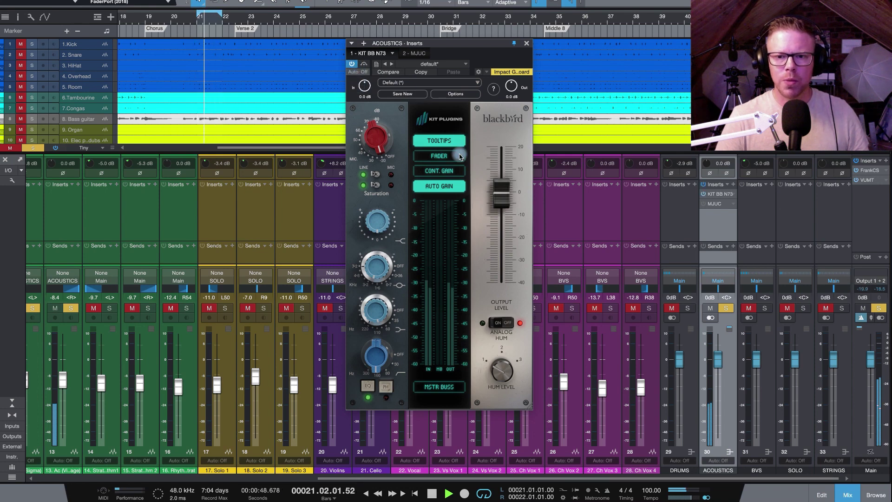
click(726, 309)
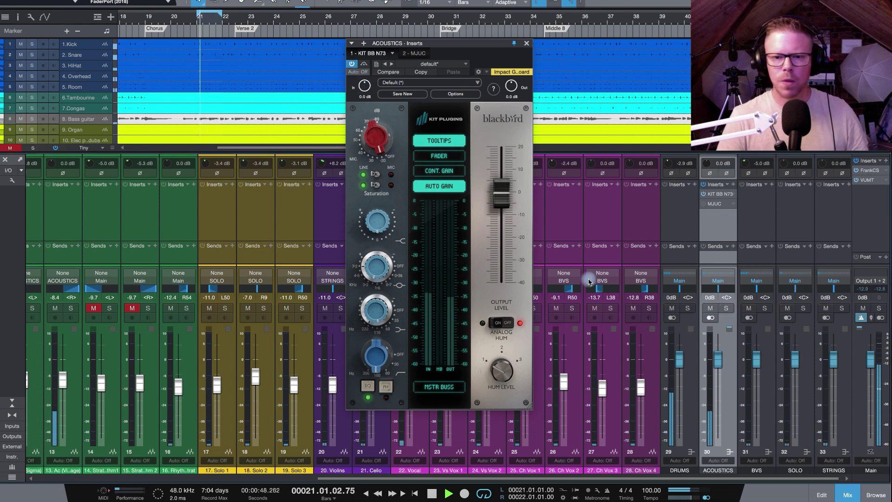
Boost the N73's high shelf to about 0.9 dB and compare the acoustics with the plug-in bypassed and active
mouse_move(380, 229)
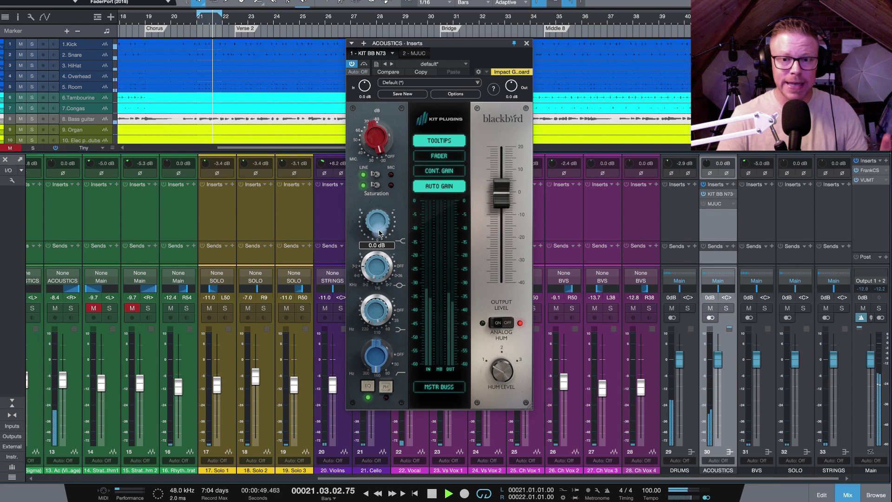
drag(379, 232, 394, 243)
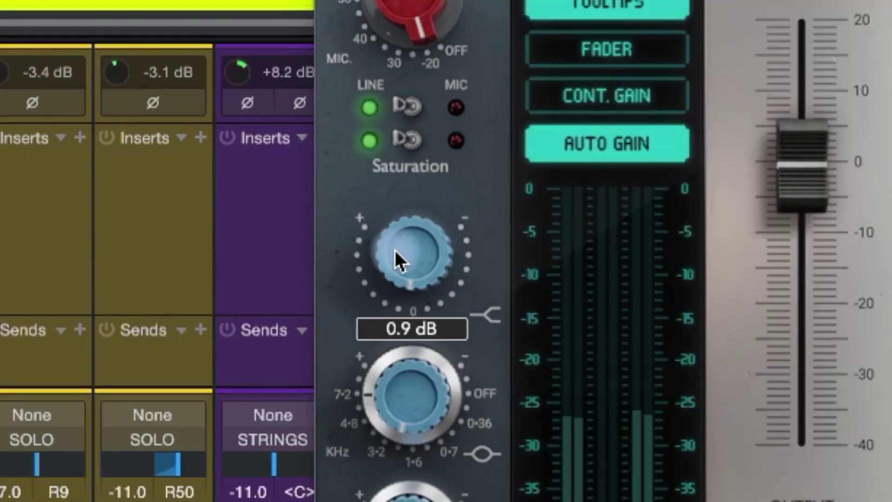
scroll(394, 248, down, 4)
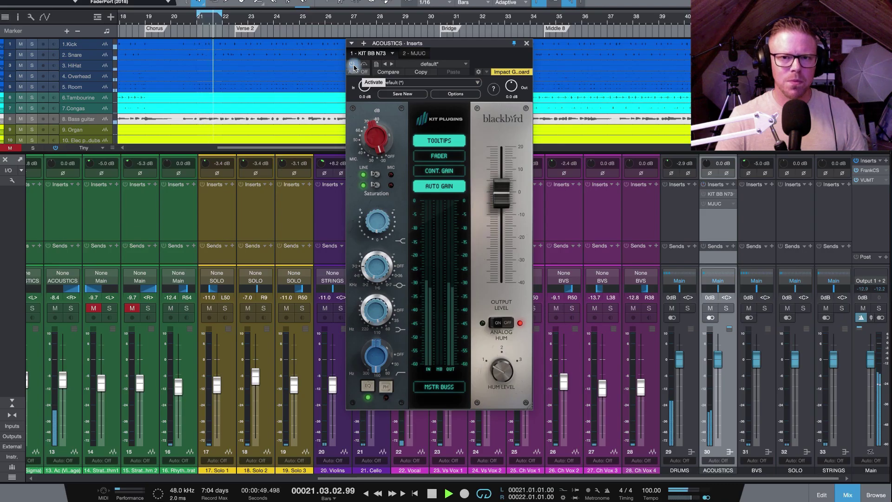
click(351, 64)
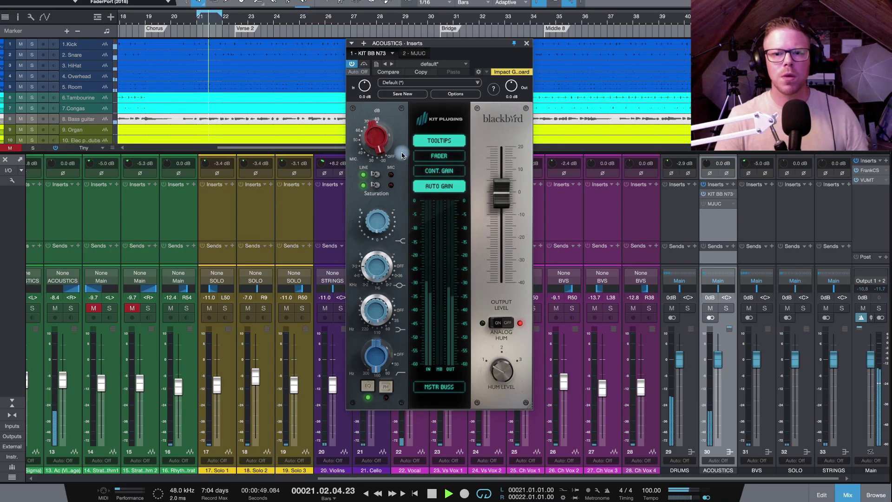
Switch the N73's upper saturation toggle from Line to Mic and set the red gain control to -25 dB
click(389, 178)
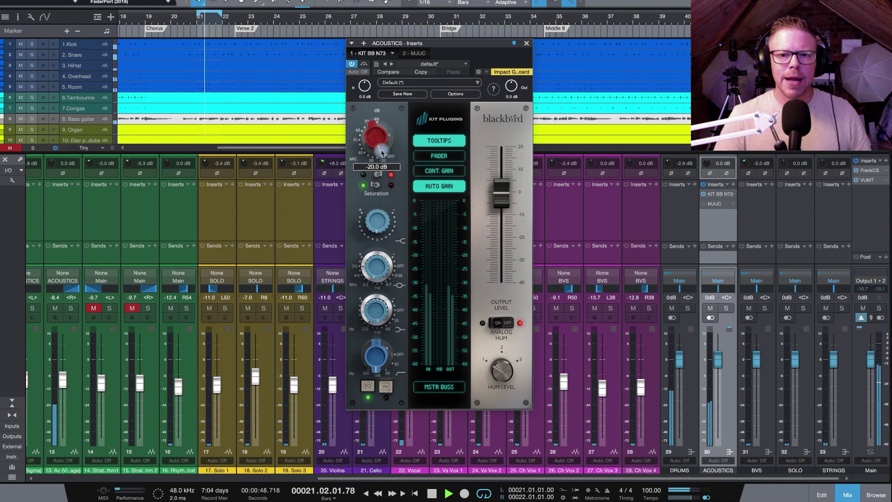
drag(380, 153, 379, 142)
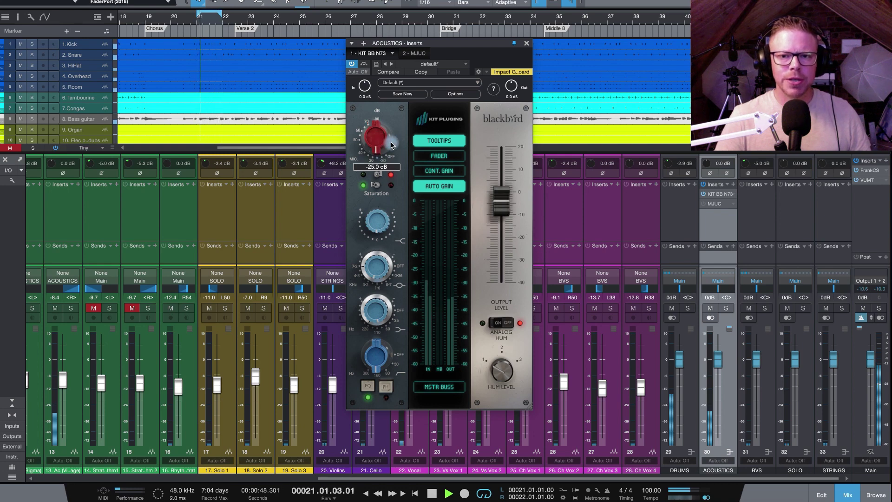
Solo the ACOUSTICS bus, compare the N73's upper saturation toggle on Line and Mic, and set the red gain to about -30 dB on Mic
key(shift+s)
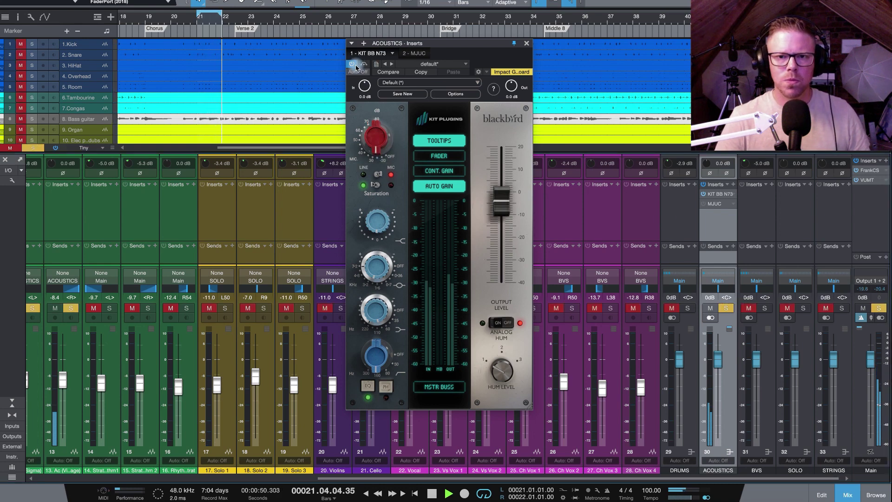
click(380, 178)
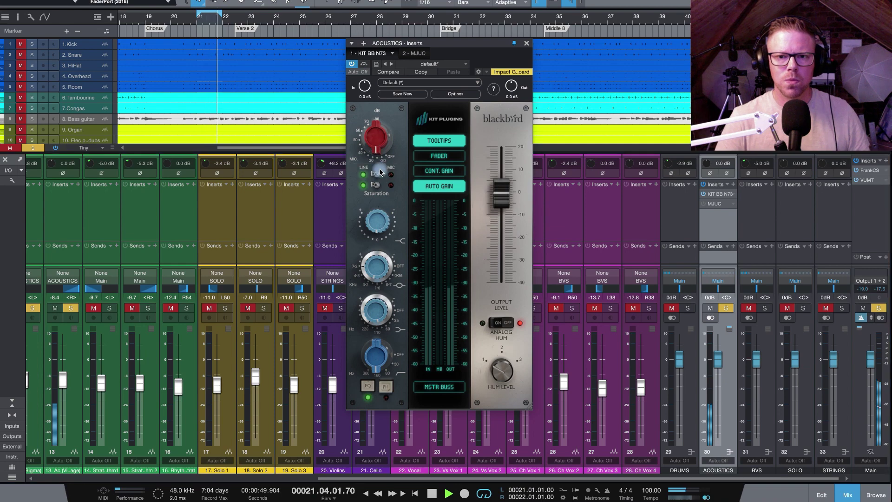
drag(375, 139, 375, 123)
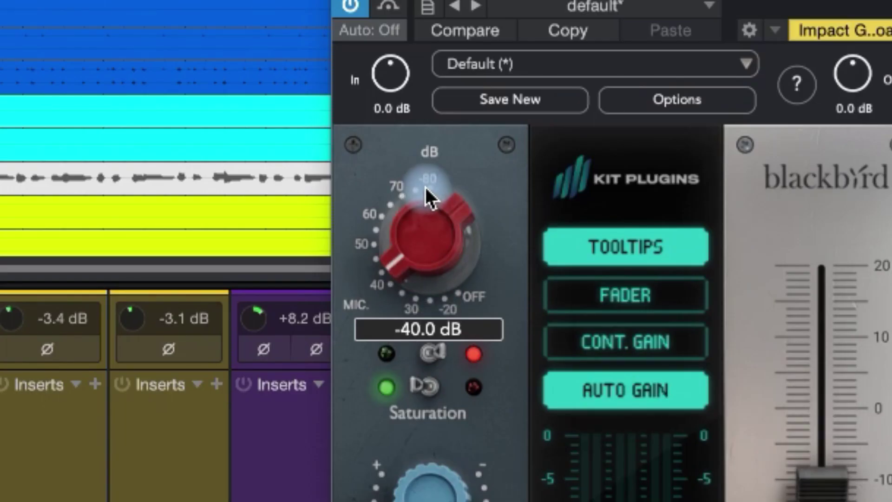
drag(425, 187, 421, 219)
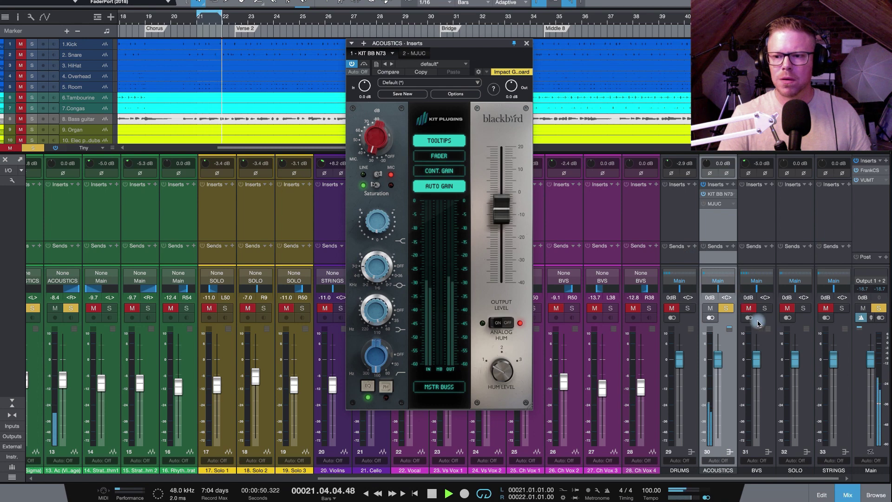
Return to the full mix, compare the acoustics with the N73 bypassed and active, and stop playback
key(shift+s)
mouse_move(505, 192)
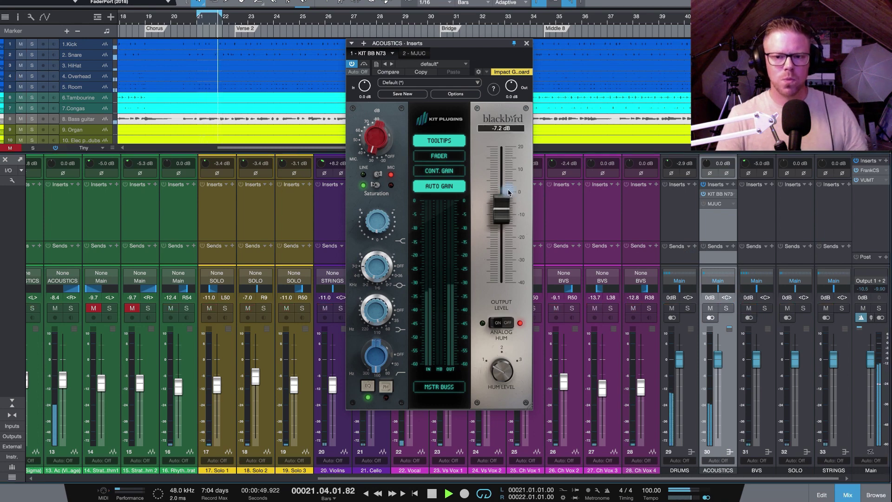
click(351, 64)
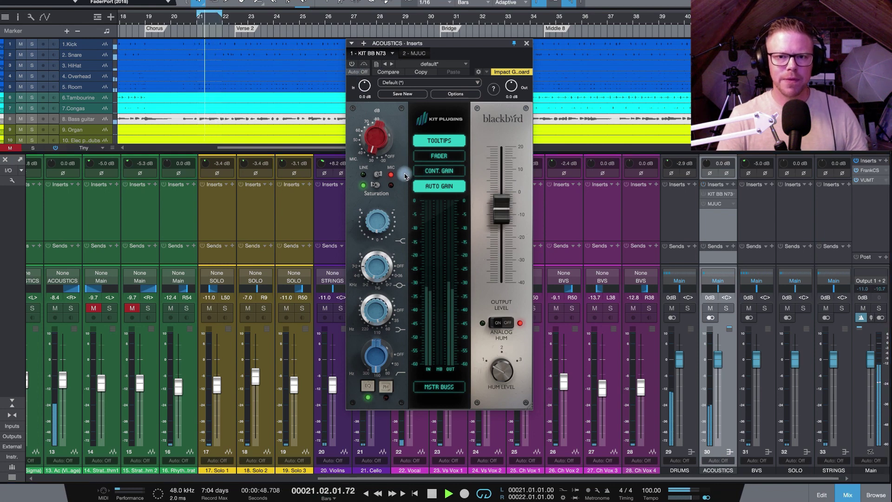
click(352, 65)
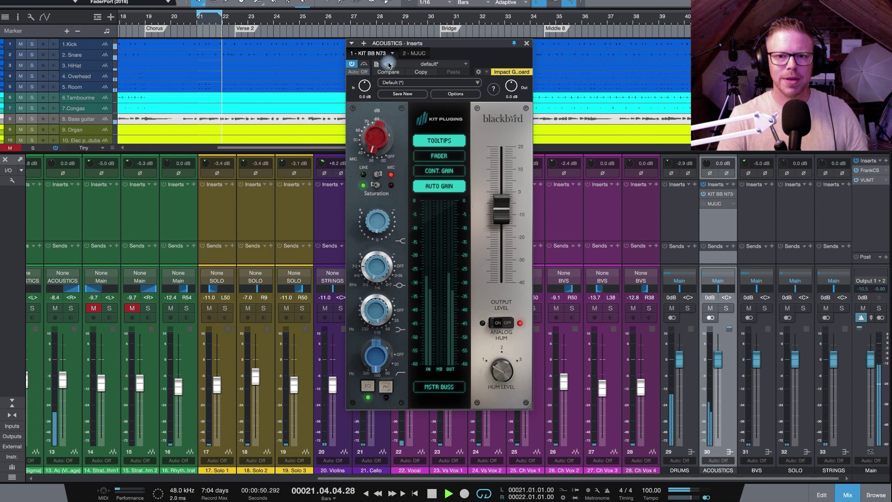
drag(439, 48, 421, 69)
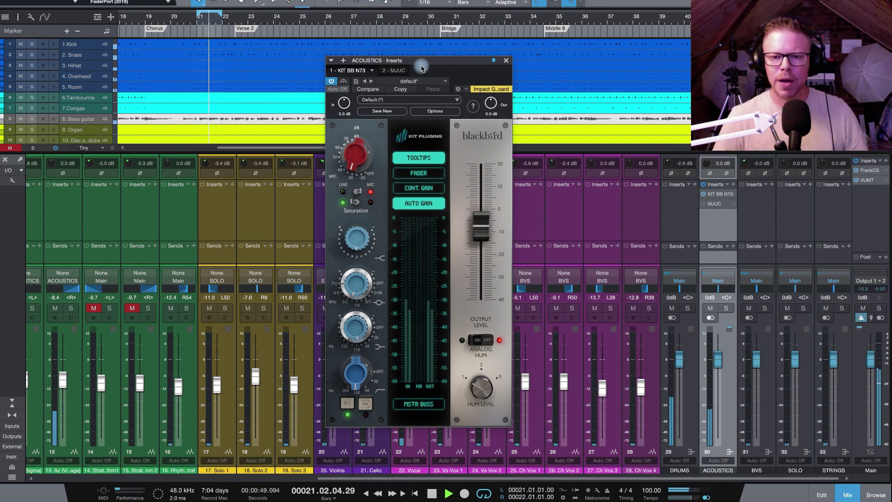
key(space)
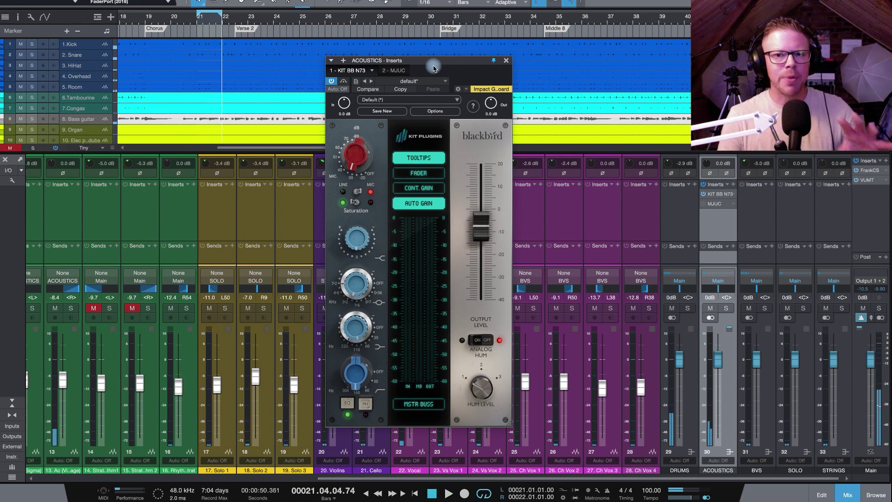
drag(422, 68, 428, 65)
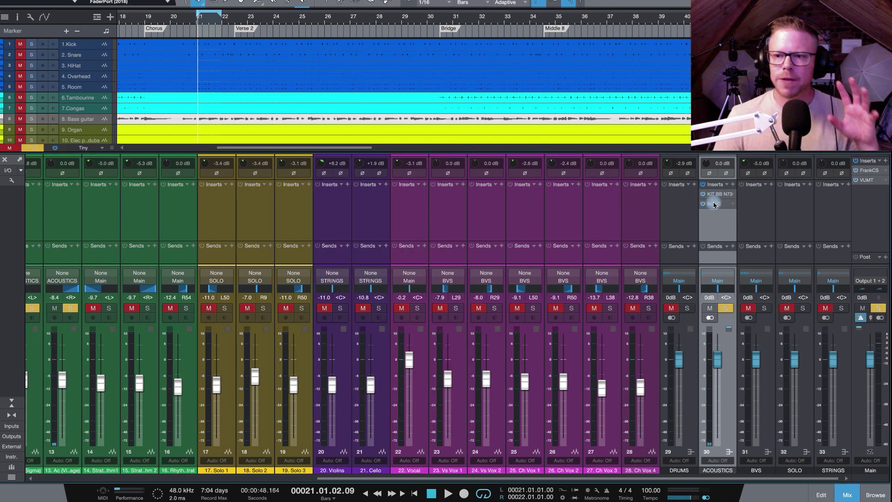
Open the MJUC compressor on the ACOUSTICS bus and play the soloed acoustics through it
click(714, 204)
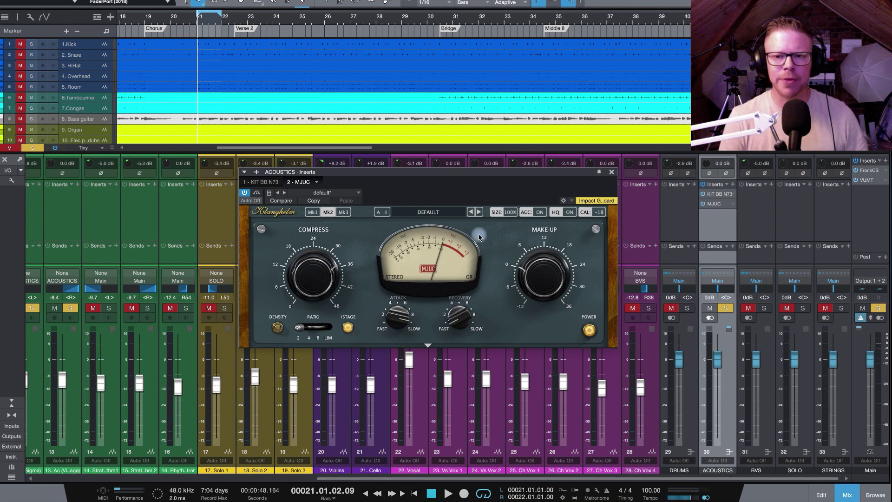
drag(481, 178, 494, 177)
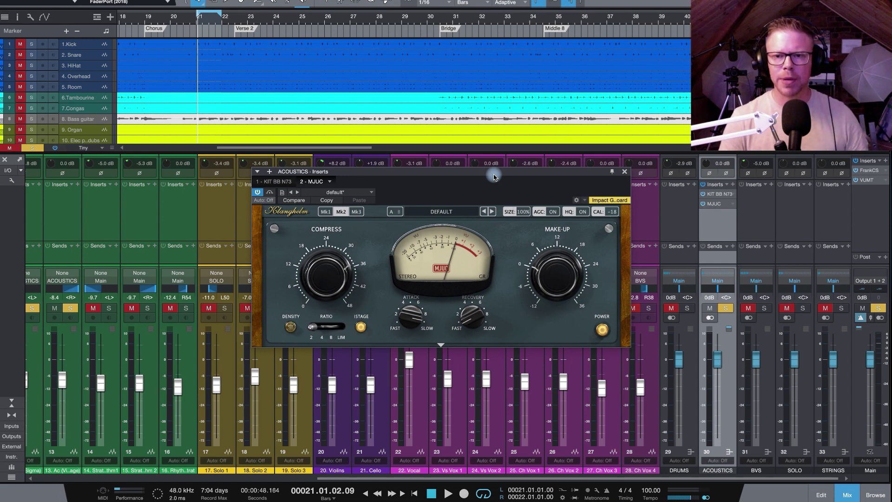
drag(494, 177, 491, 171)
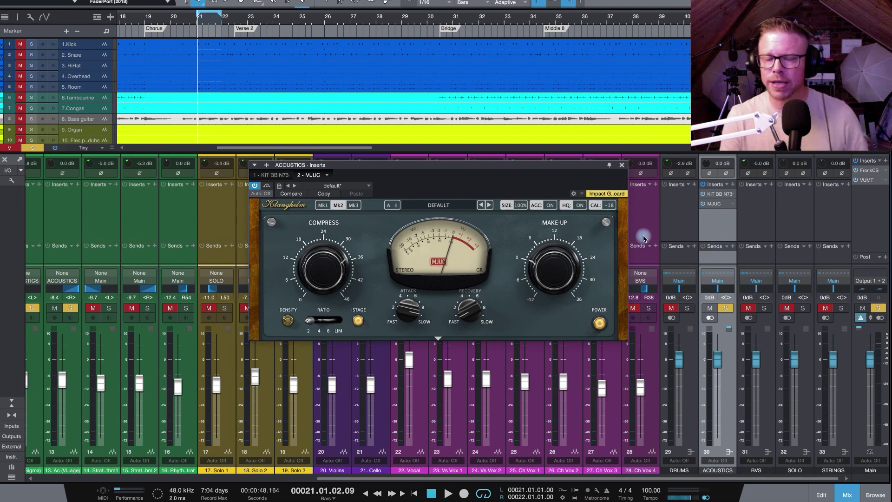
key(space)
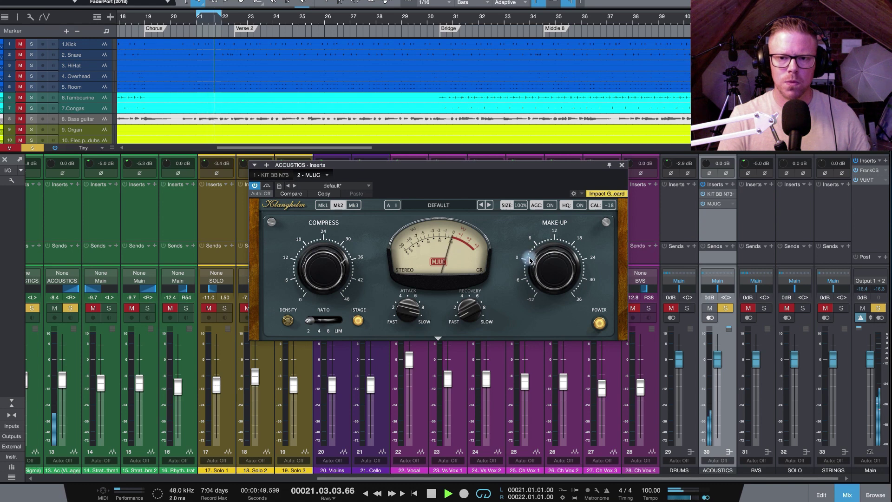
Unsolo the ACOUSTICS bus, compare all its inserts bypassed and active in the full mix, and close the MJUC with playback stopped
click(726, 309)
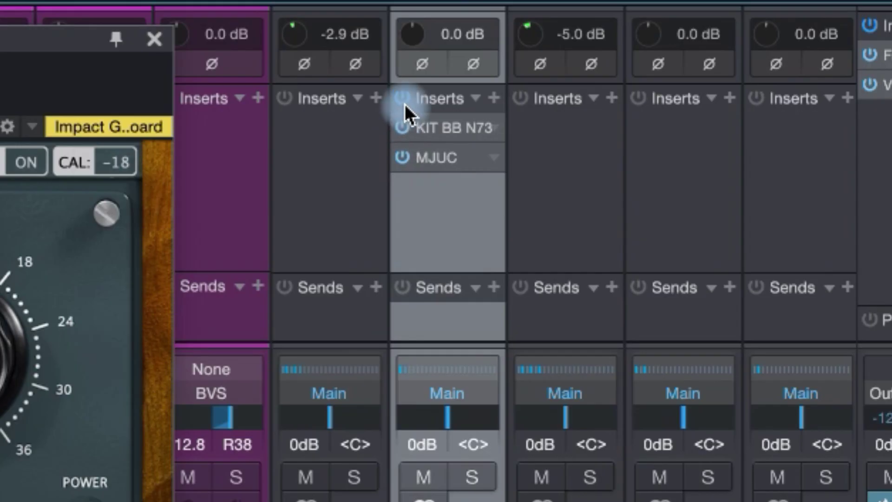
click(703, 185)
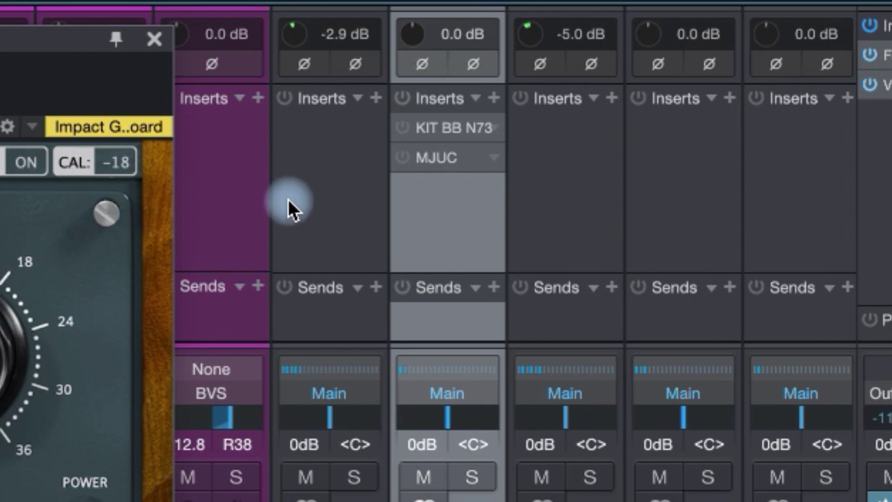
click(403, 105)
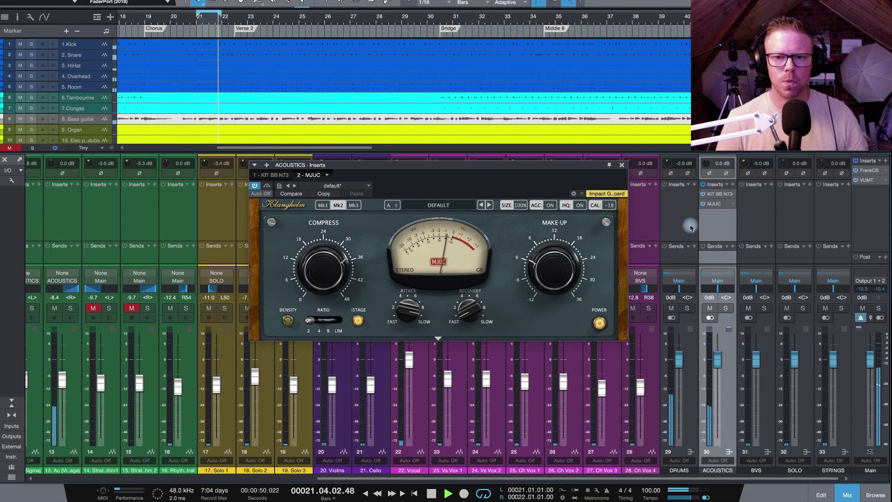
click(621, 165)
key(space)
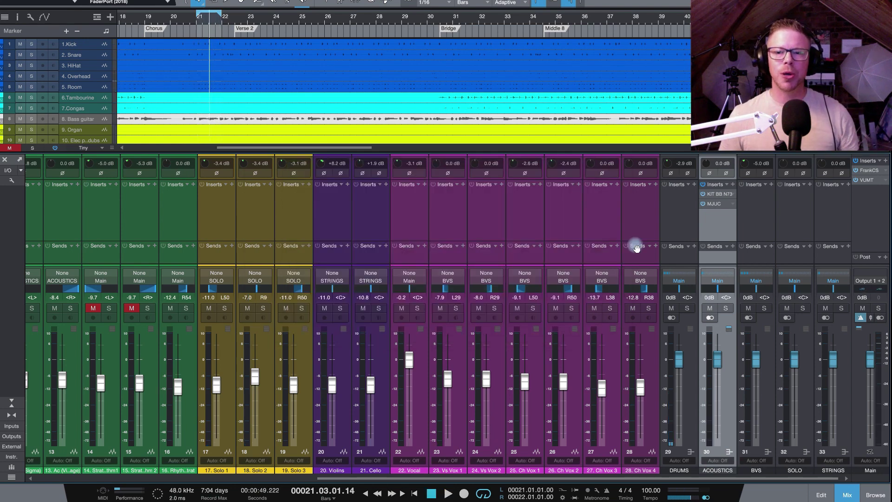